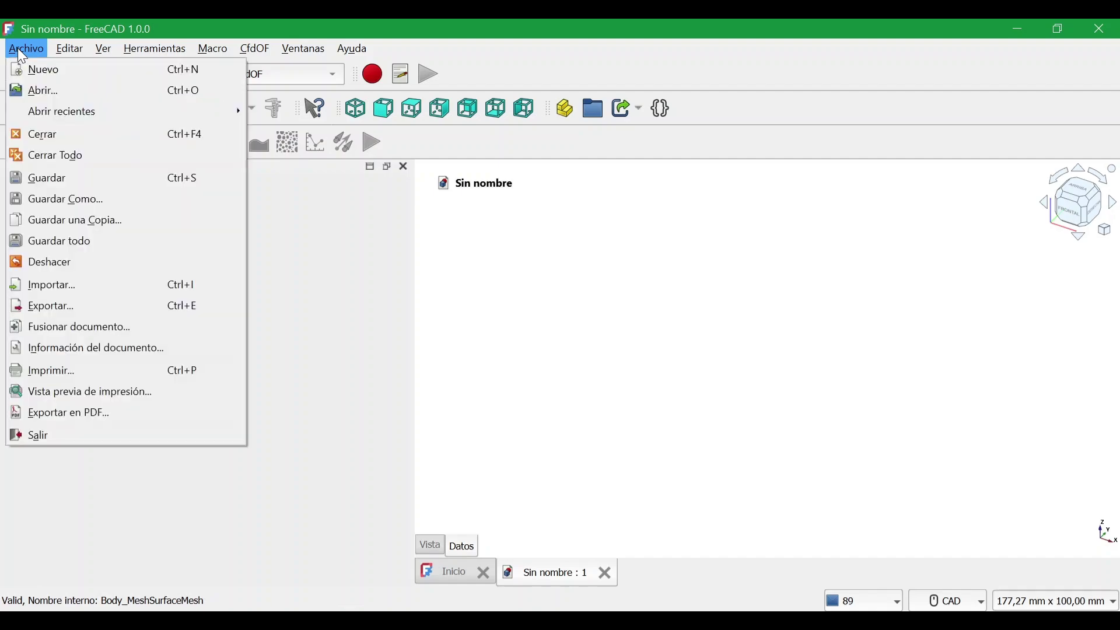
Save the document as "Tuberia recta Ver1" in the Problema Video 1 folder
click(65, 198)
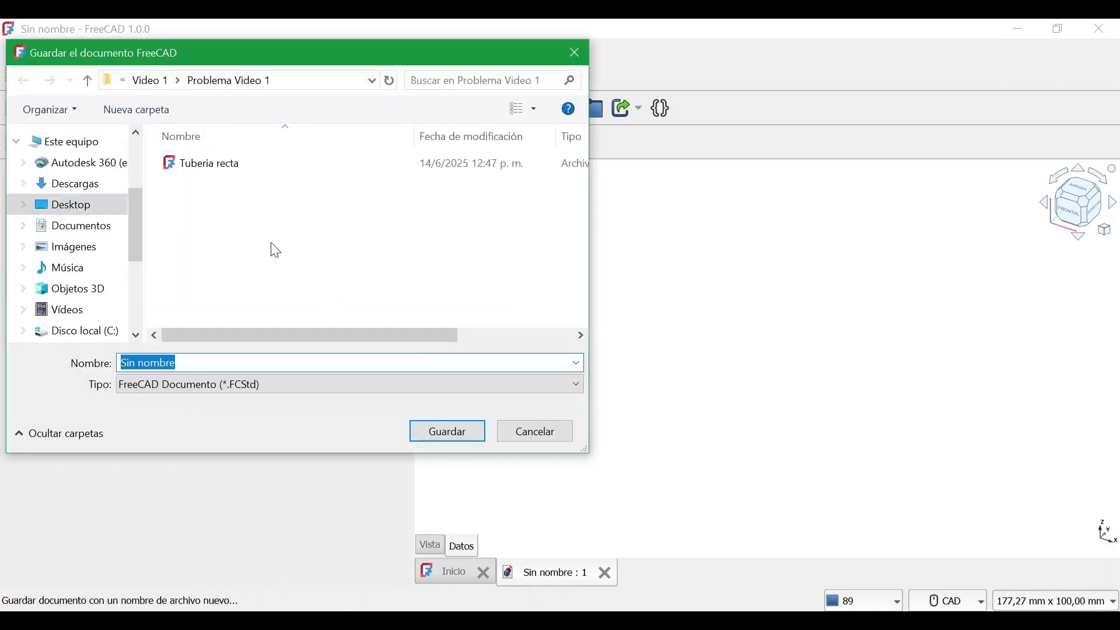
click(243, 168)
click(225, 366)
key(ctrl+shift+Right)
key(ctrl+shift+Right)
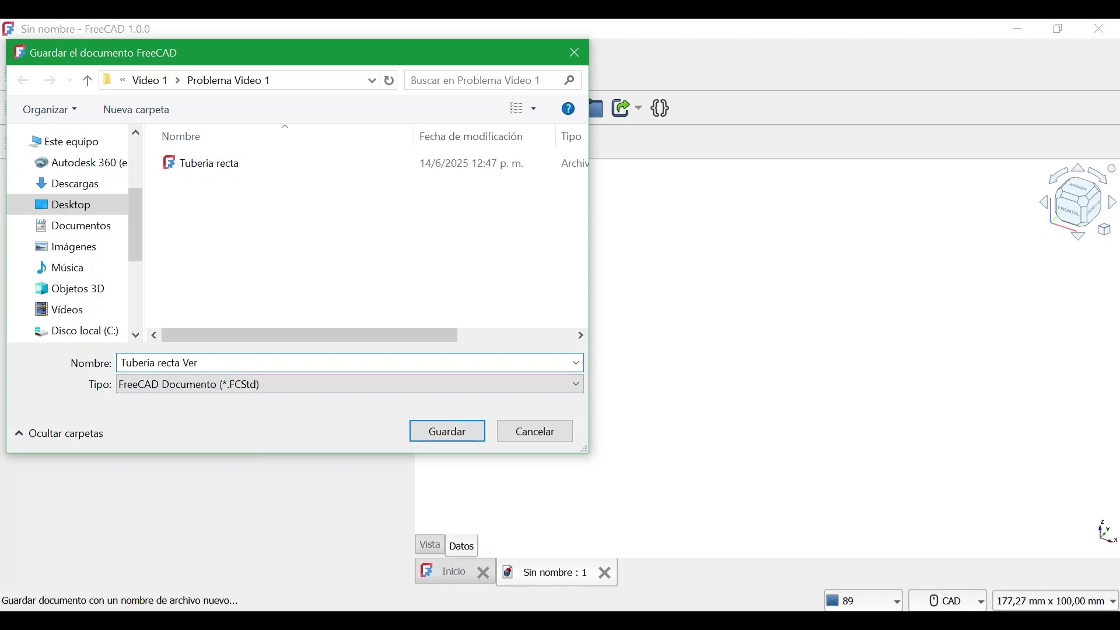
key(Return)
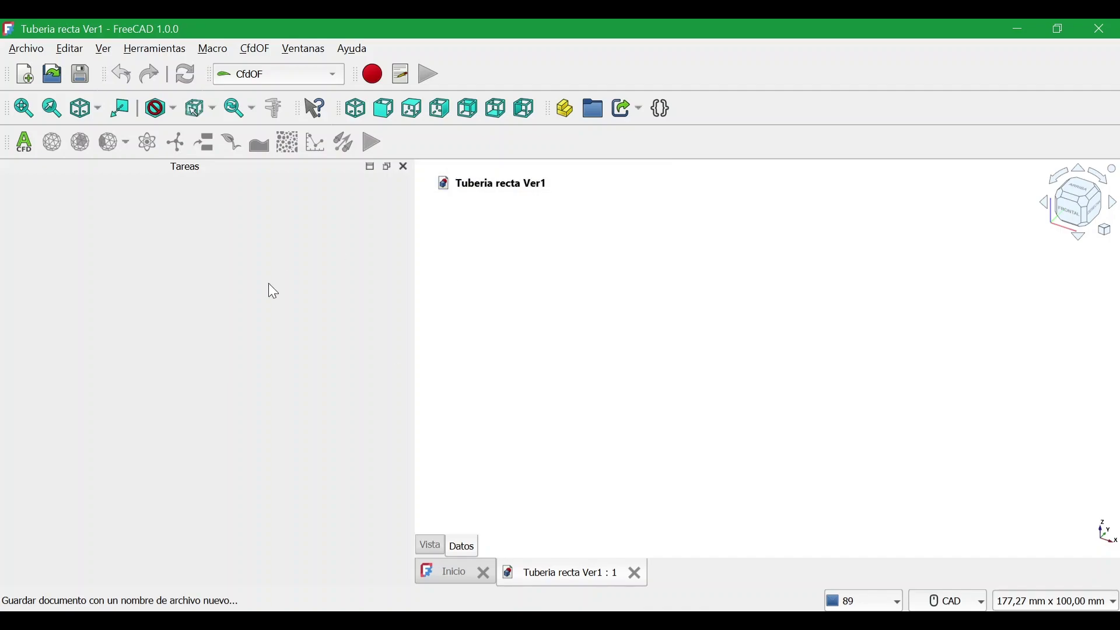
Switch to the Part Design workbench and create a new body in the document
click(338, 75)
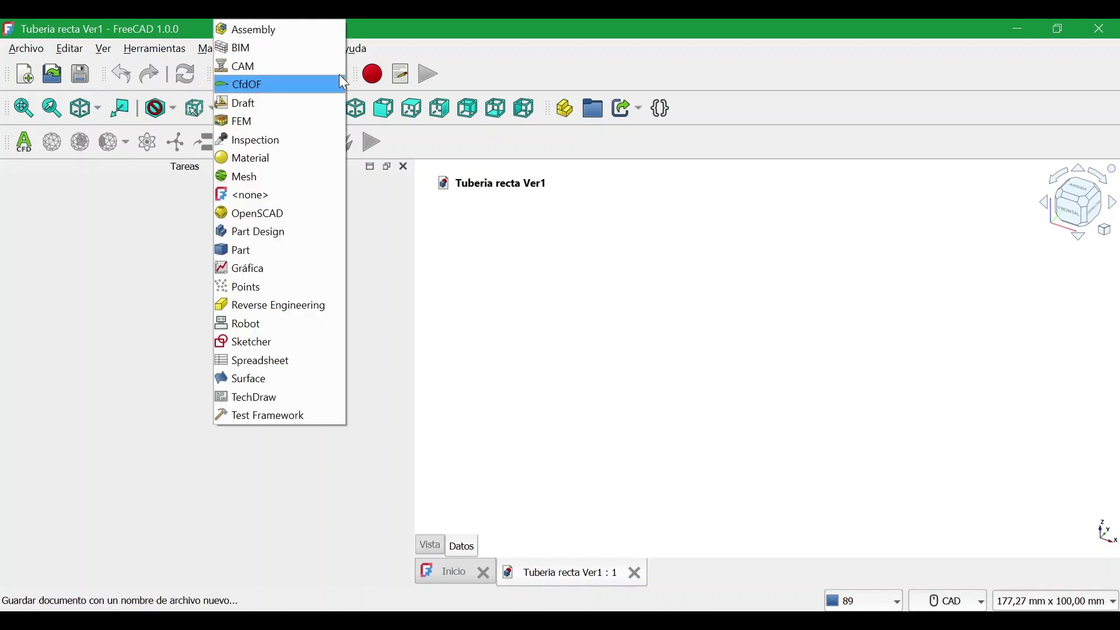
click(264, 244)
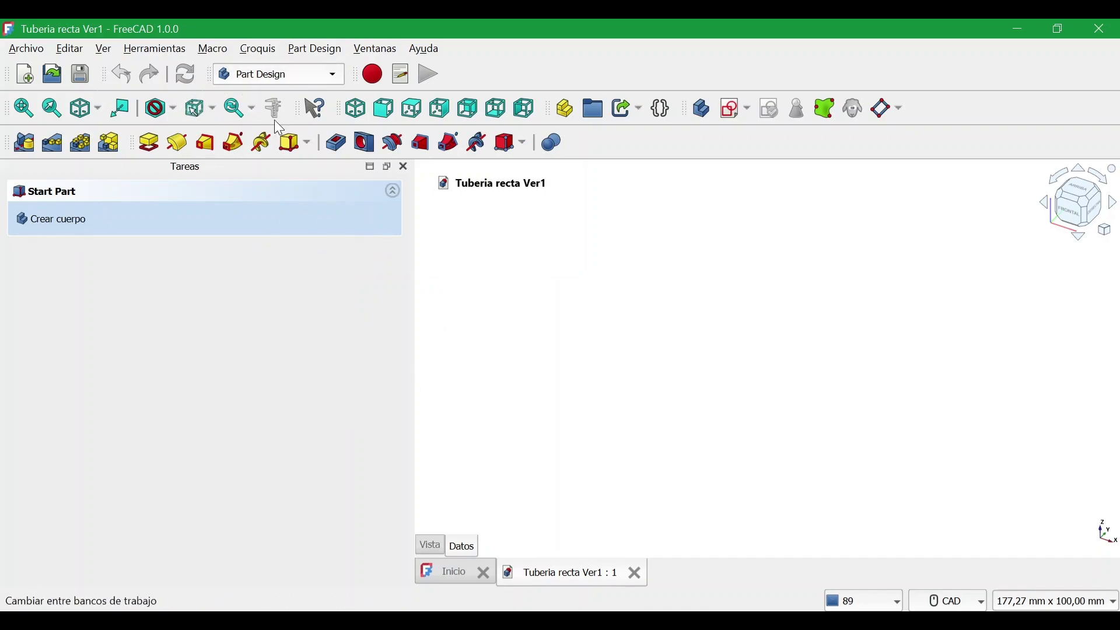
click(327, 81)
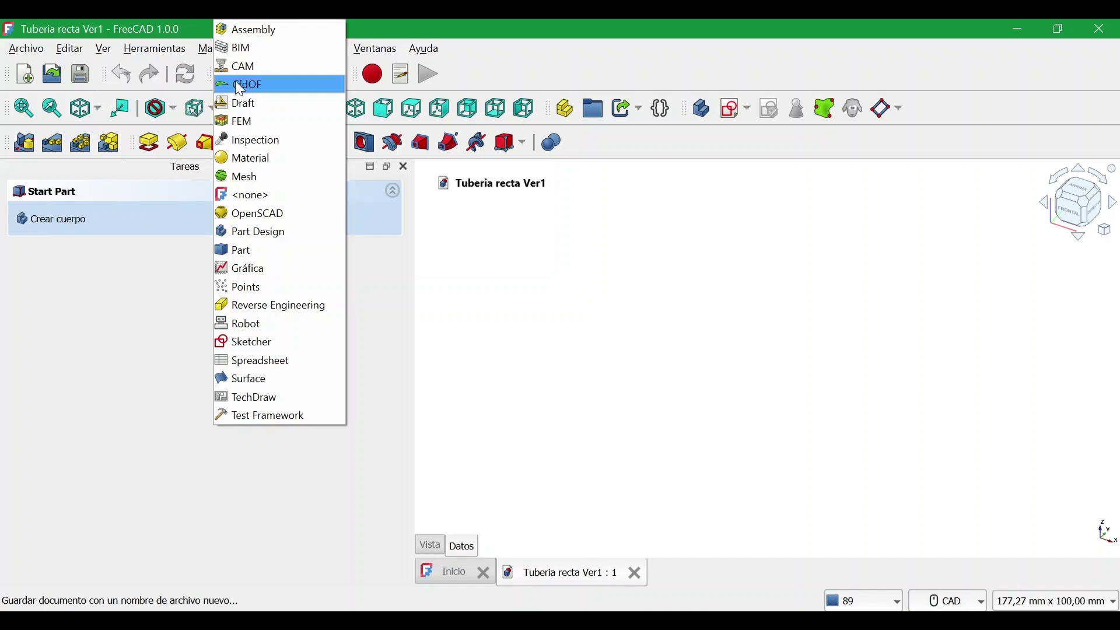
click(261, 230)
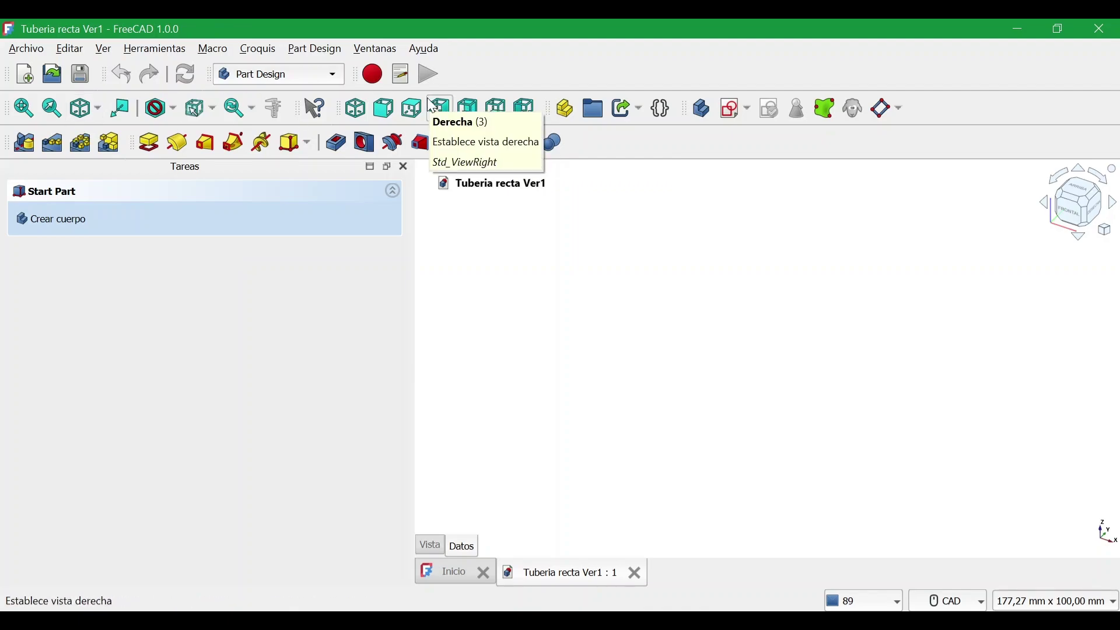
click(713, 111)
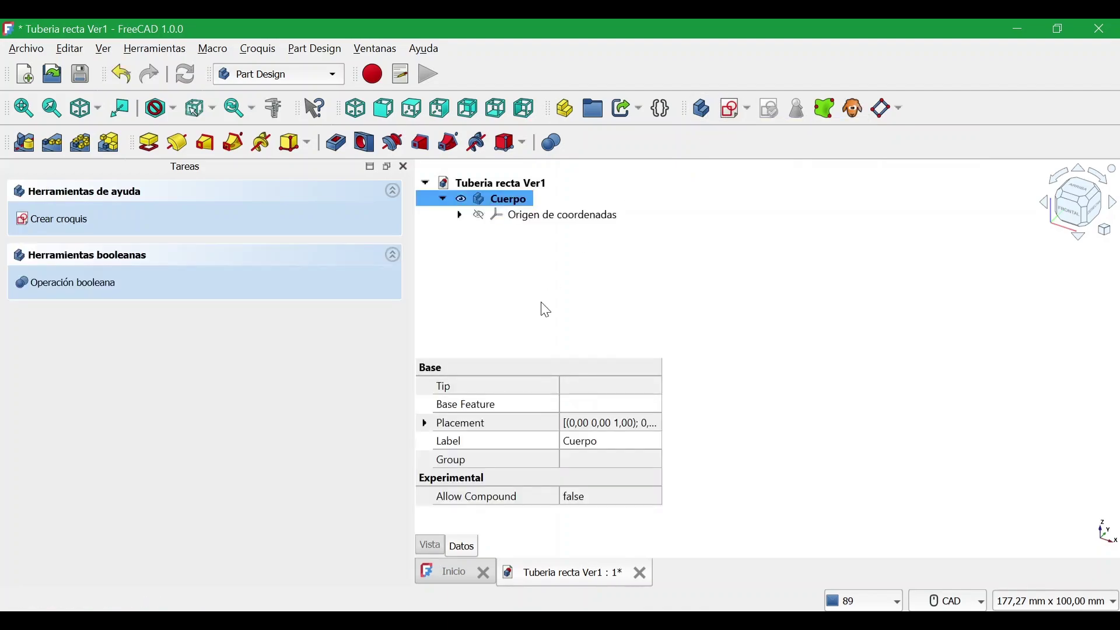
Start a sketch on the XZ plane and draw a circle about 44 mm in diameter centred on the origin
click(736, 116)
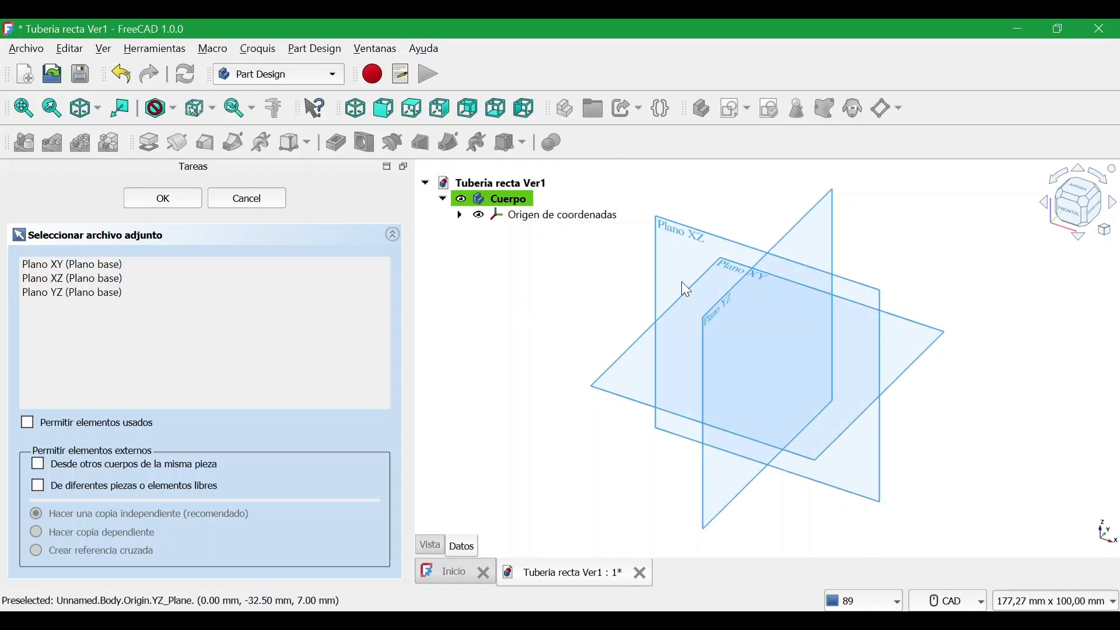
click(877, 289)
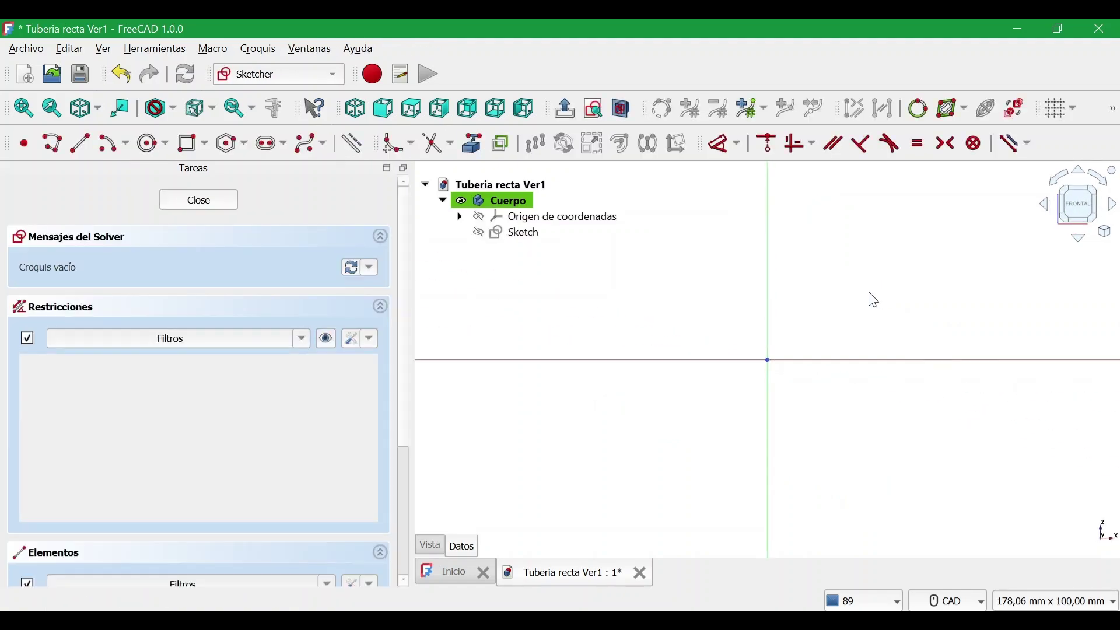
click(152, 153)
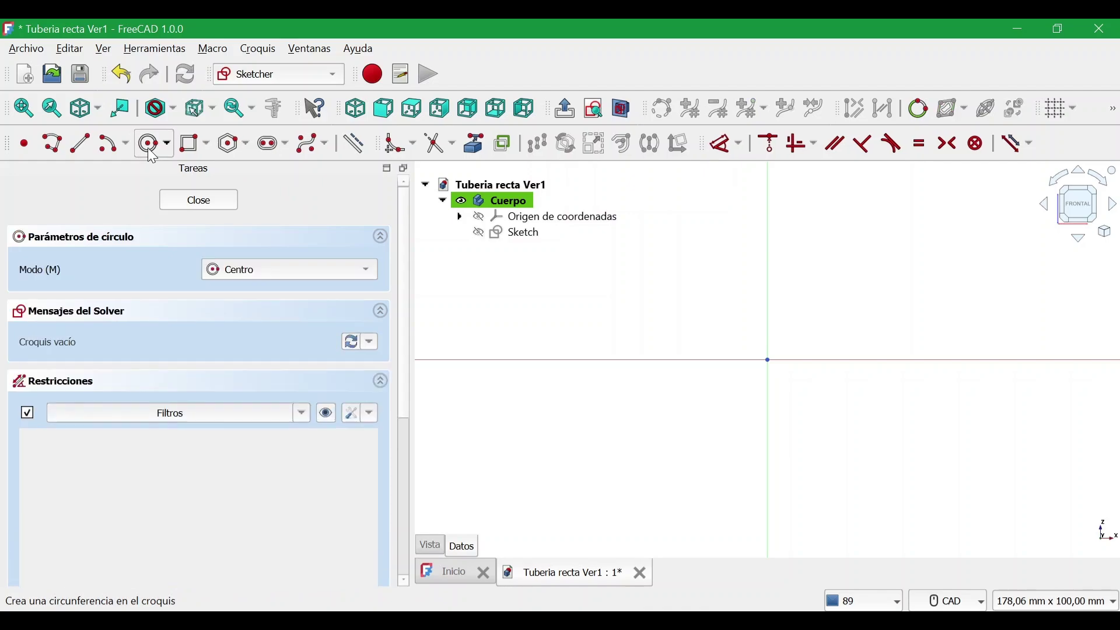
click(167, 144)
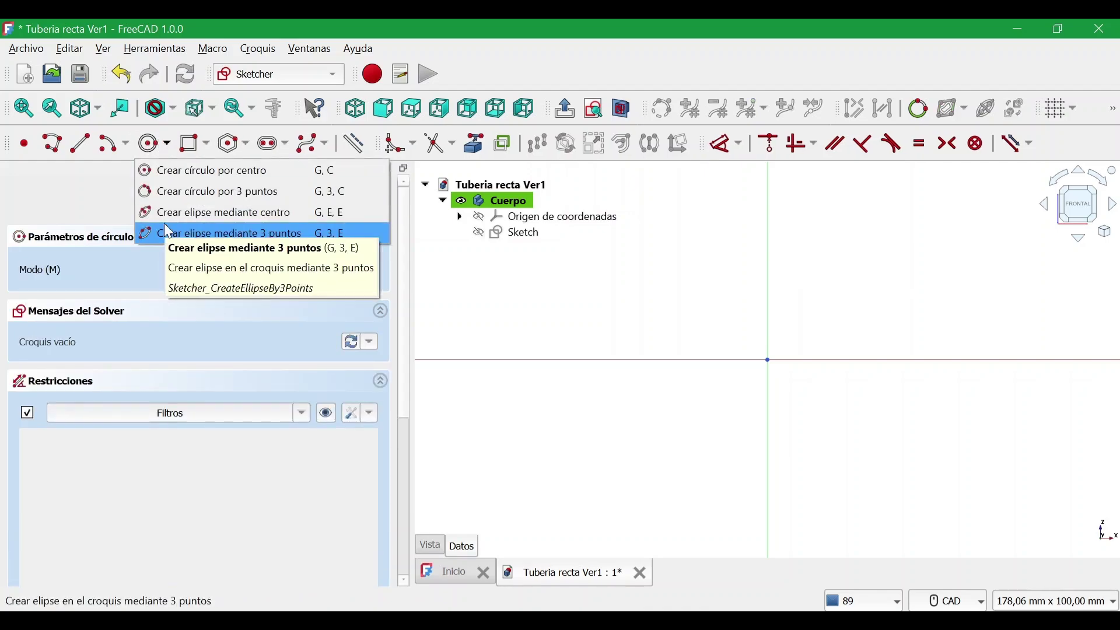
click(157, 172)
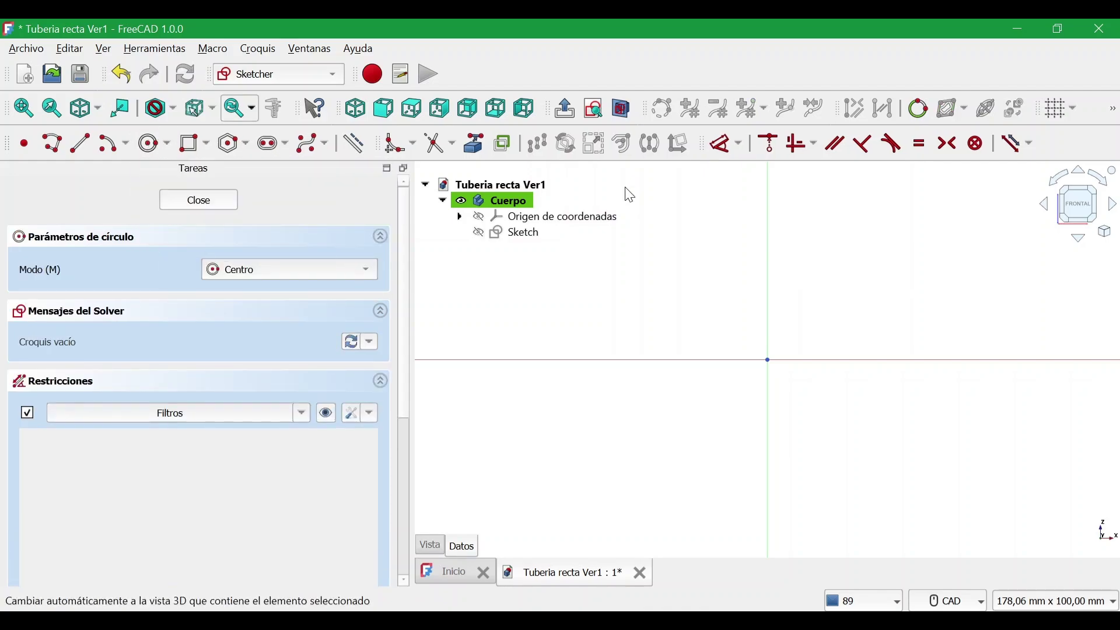
click(769, 360)
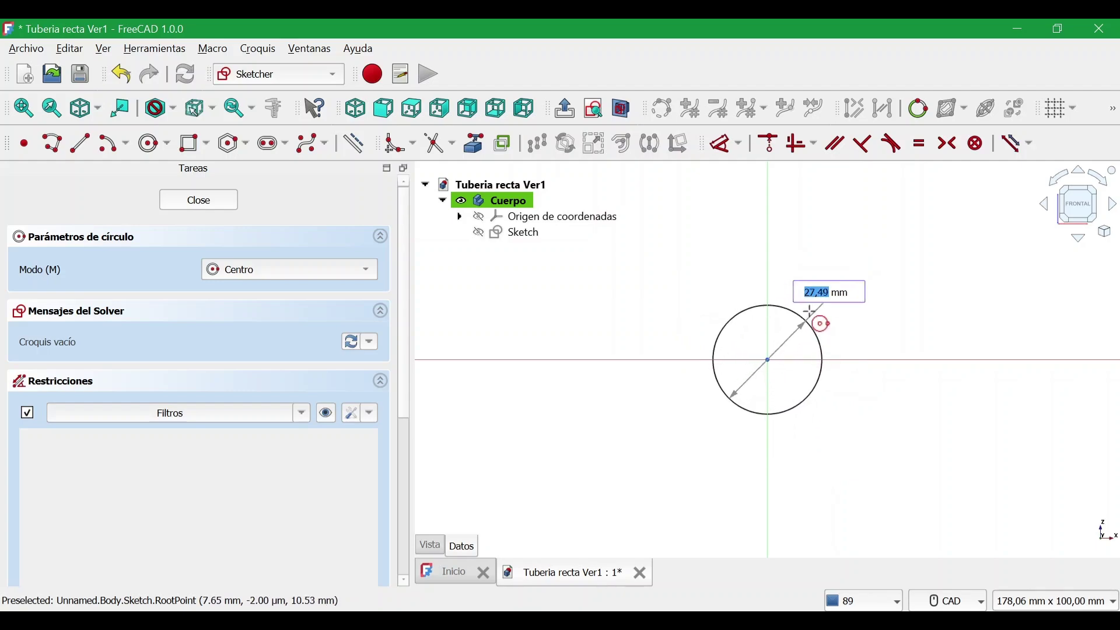
click(825, 293)
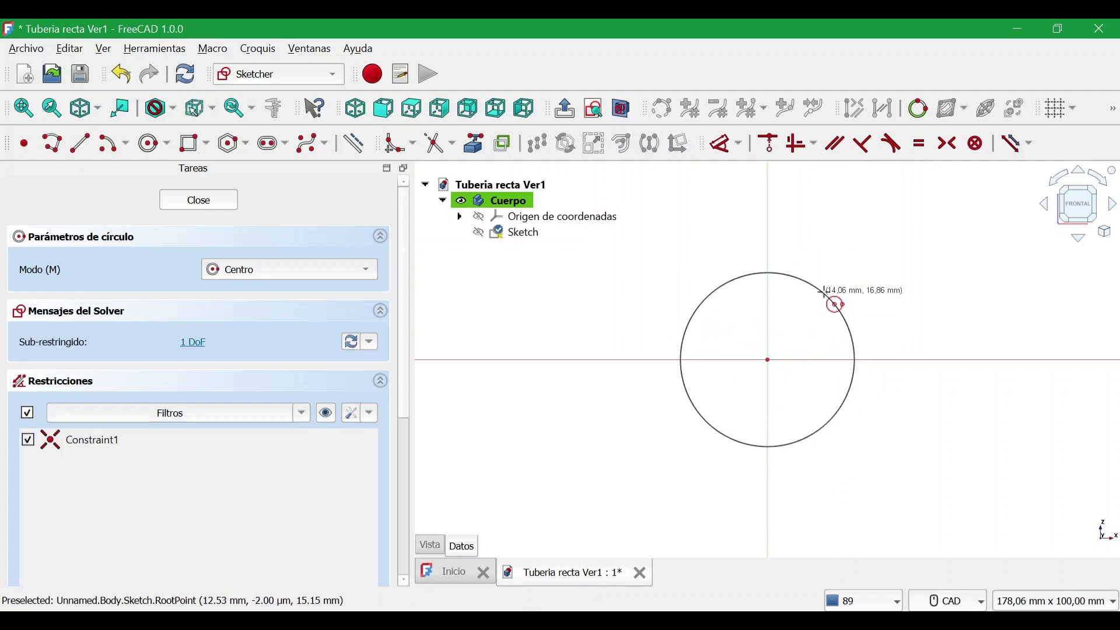
right_click(829, 275)
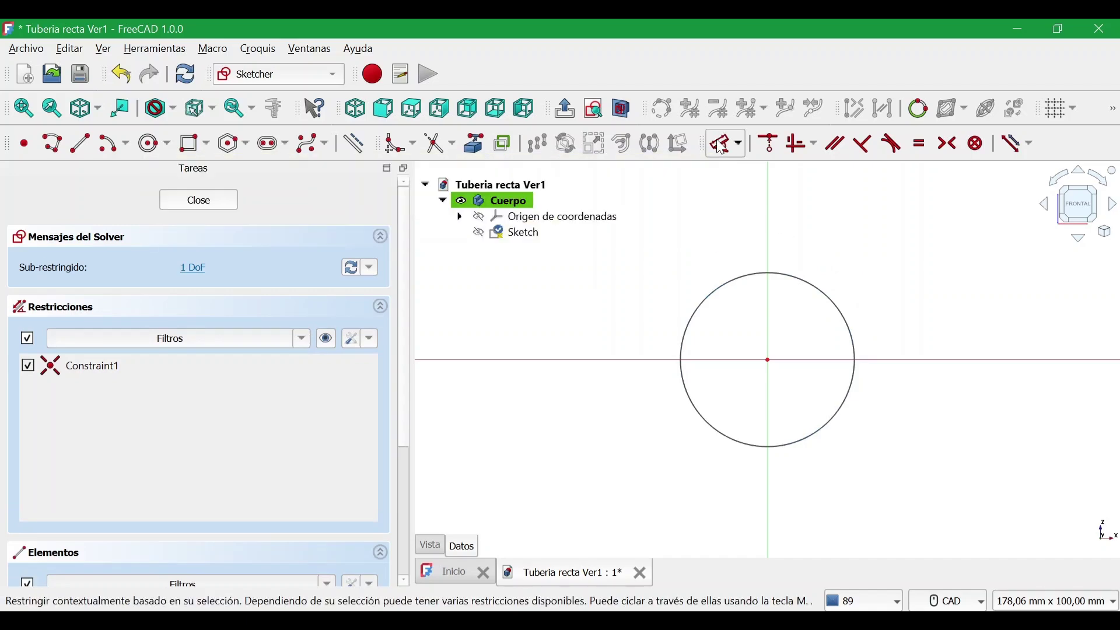
Constrain the circle's diameter to 20 mm and close the sketch
click(740, 145)
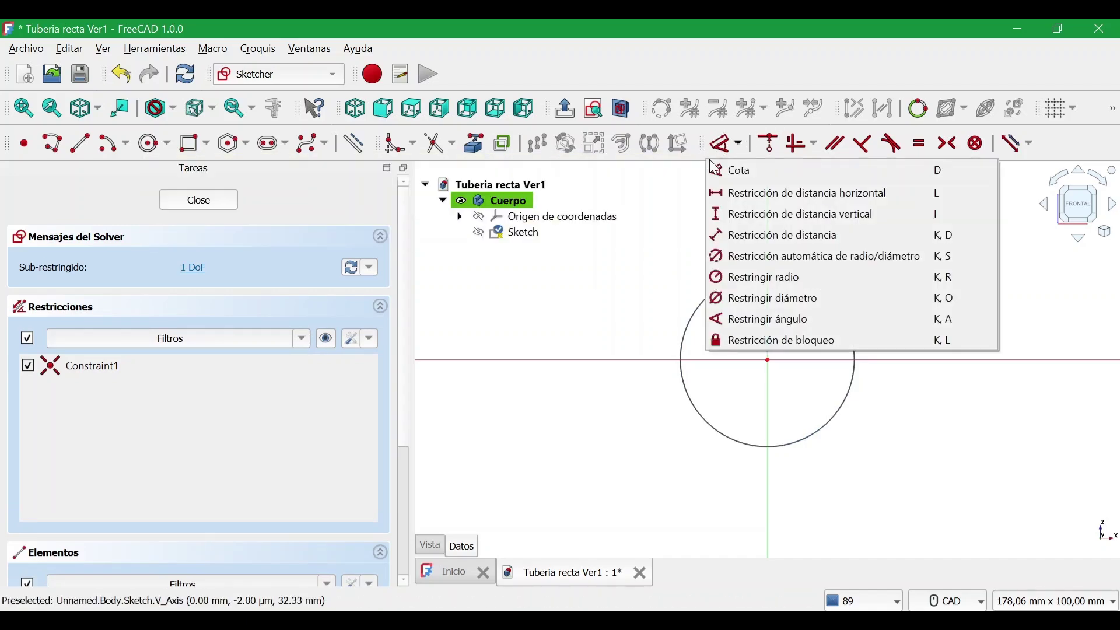
click(739, 171)
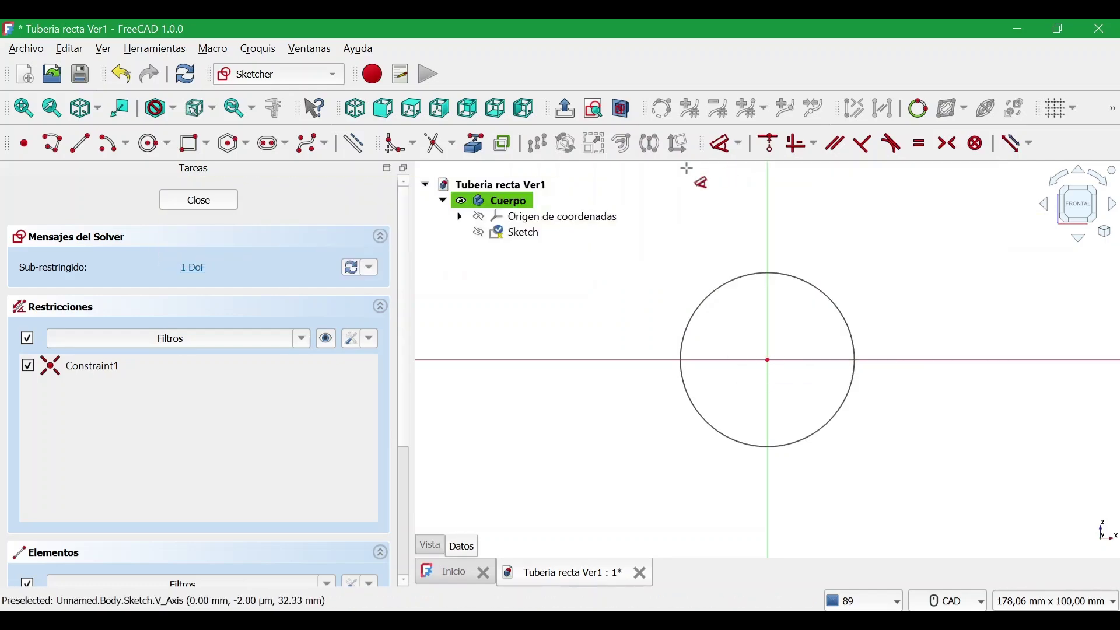
click(816, 291)
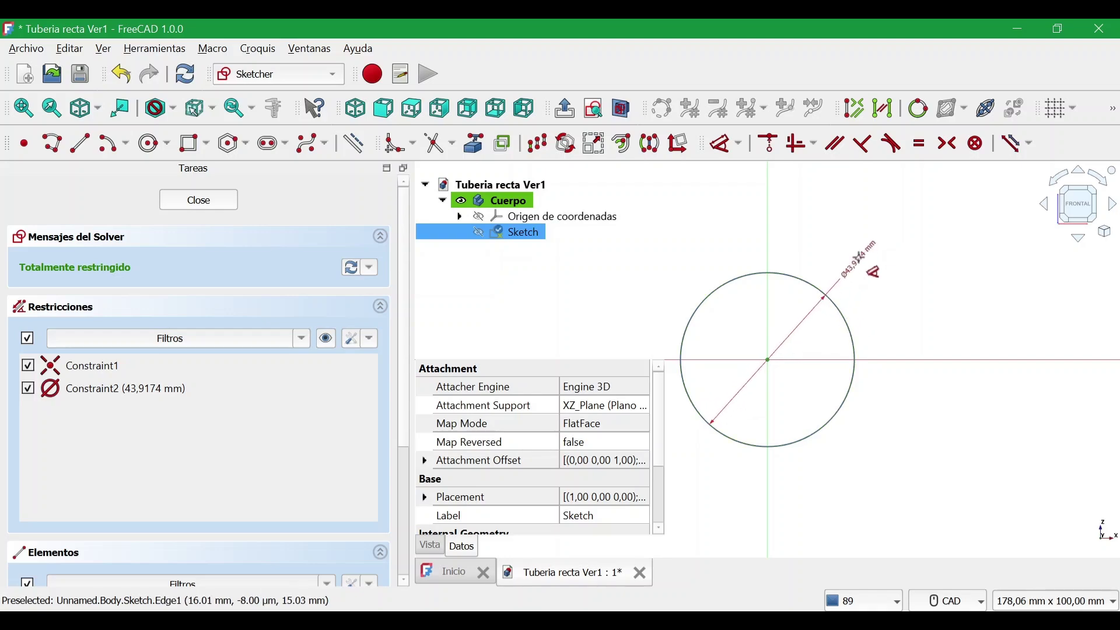
click(859, 257)
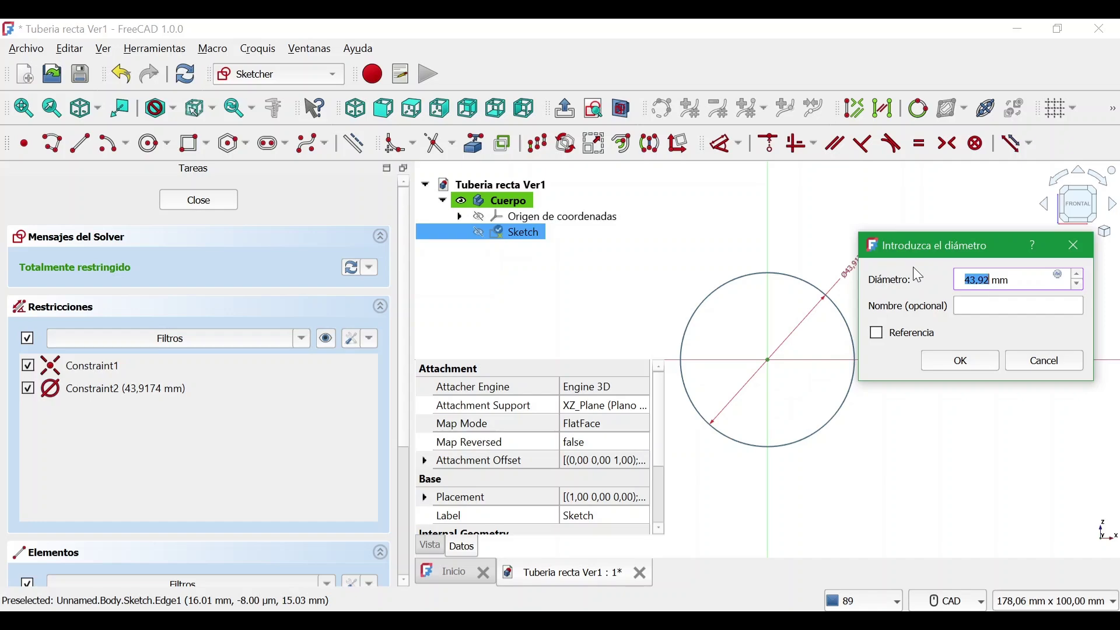
text(20)
key(Return)
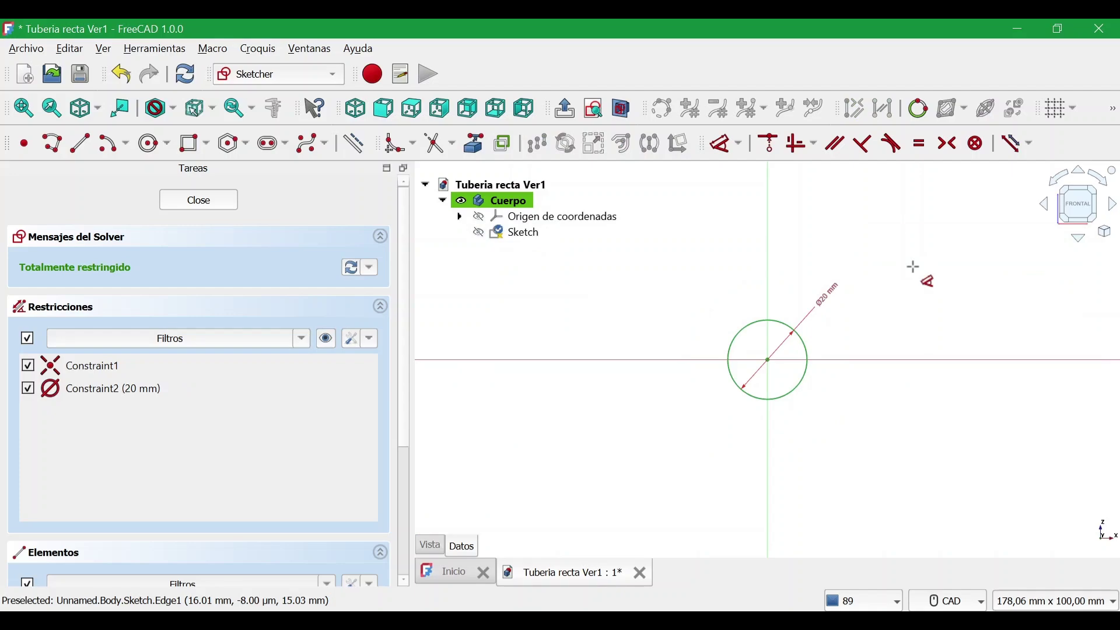
scroll(814, 350, up, 4)
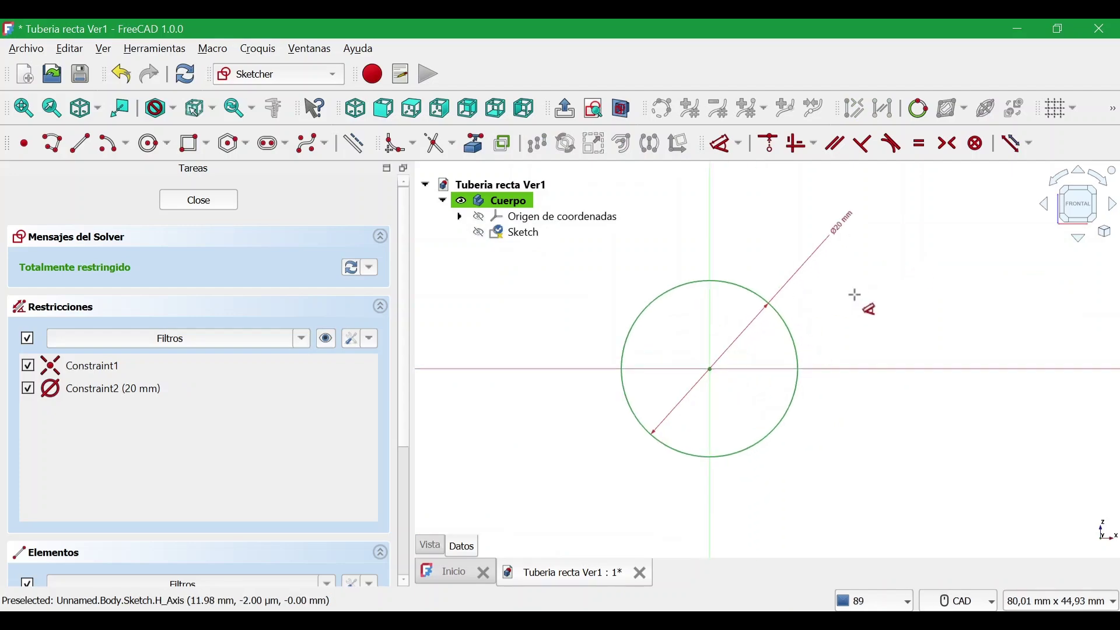
right_click(834, 304)
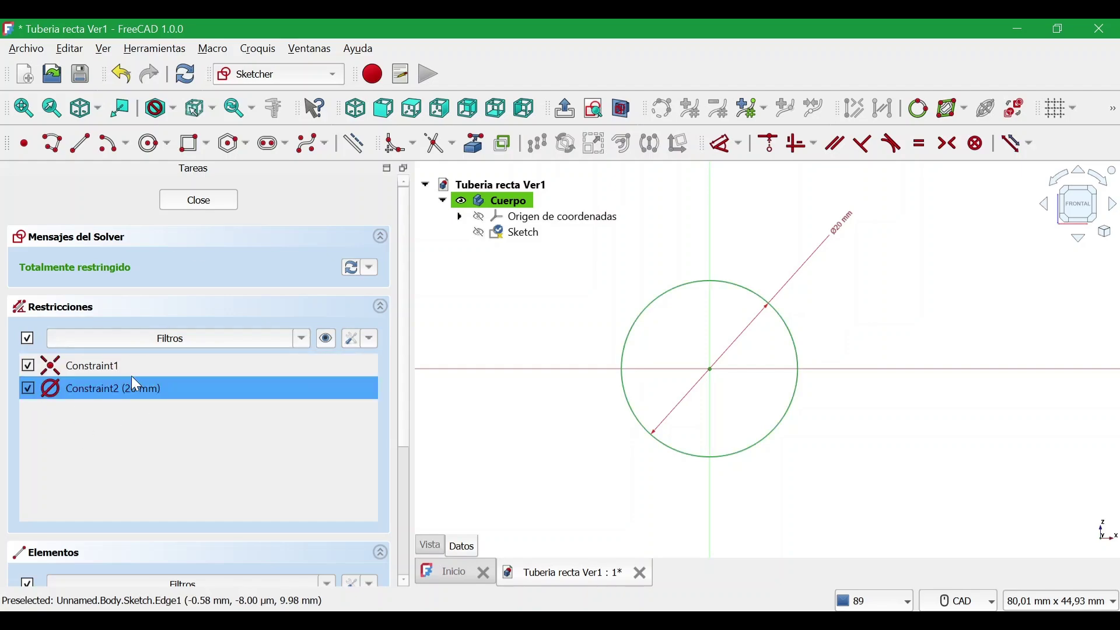
scroll(156, 387, down, 3)
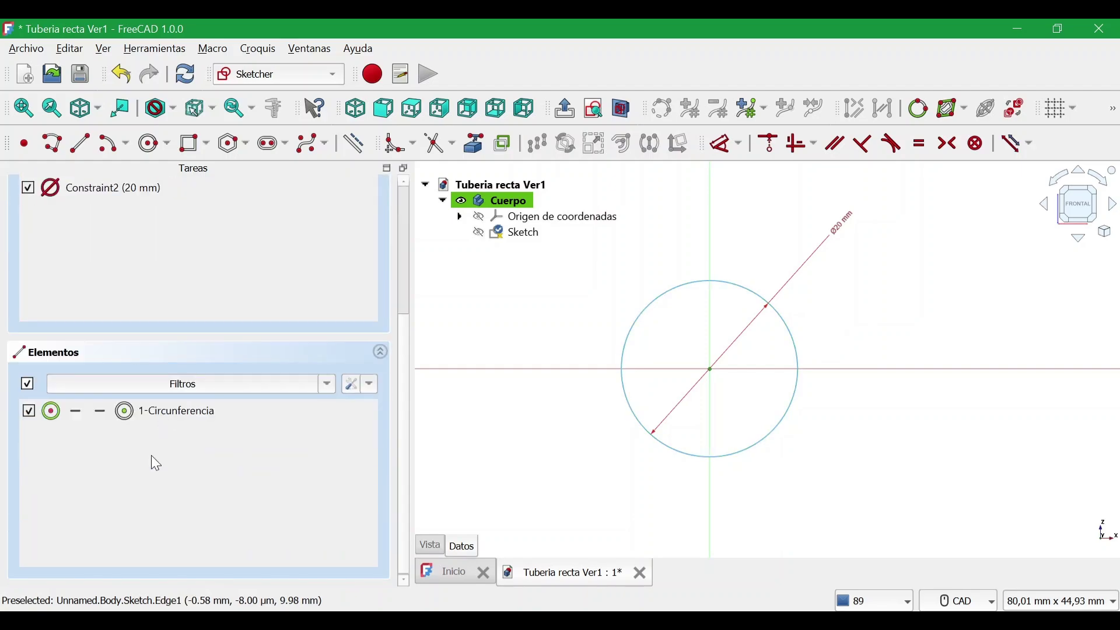
scroll(150, 455, up, 3)
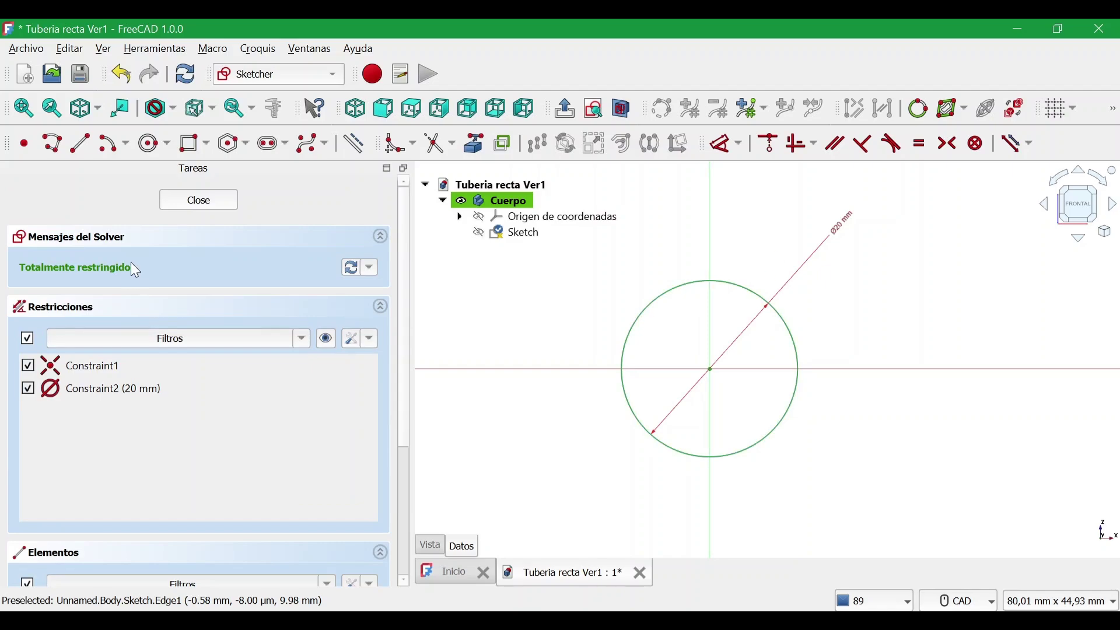
click(186, 202)
scroll(795, 363, up, 5)
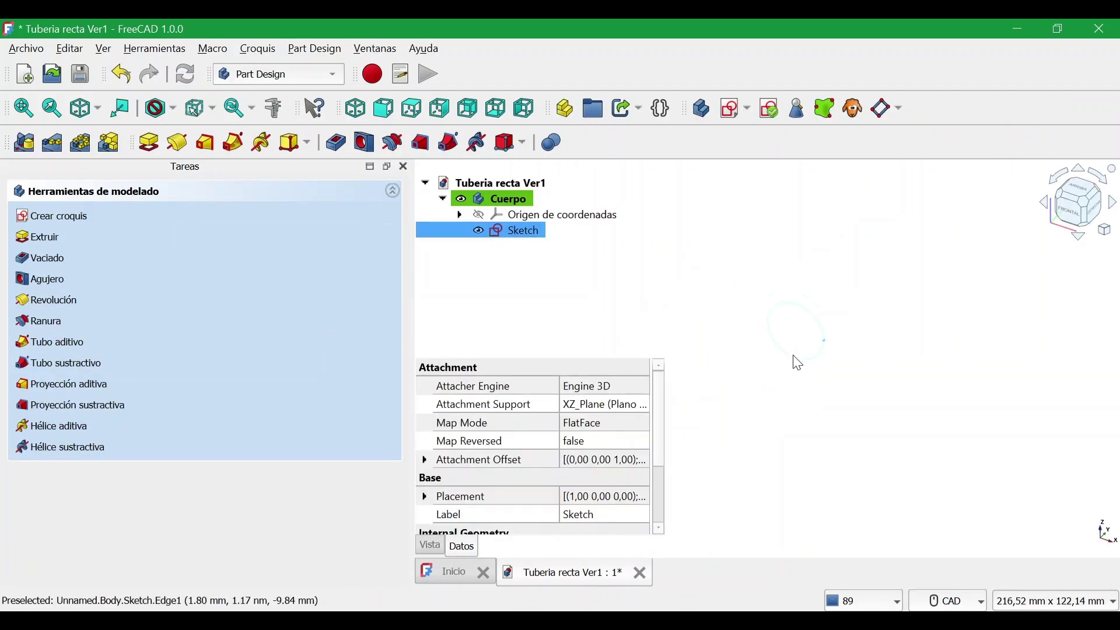
click(852, 292)
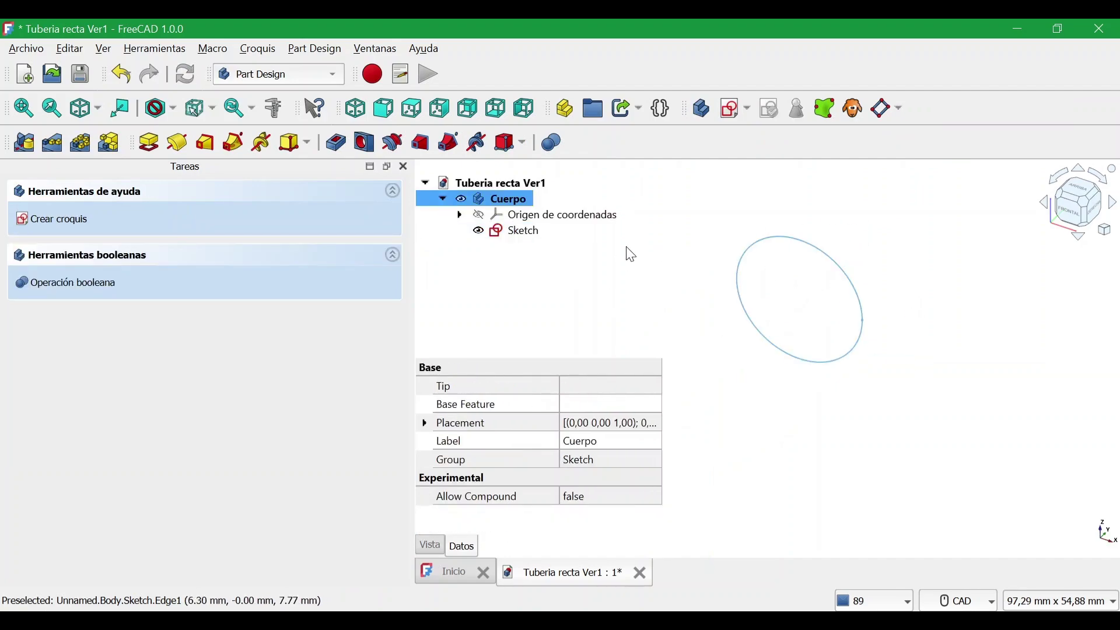
scroll(885, 360, down, 3)
scroll(877, 364, up, 2)
scroll(840, 325, down, 1)
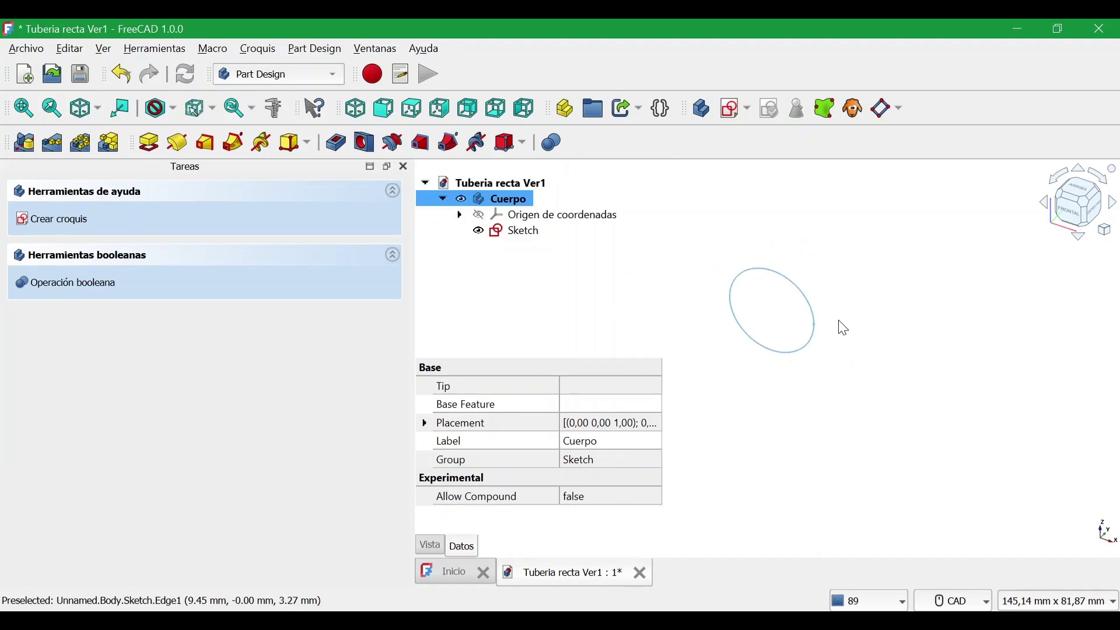
scroll(753, 307, up, 1)
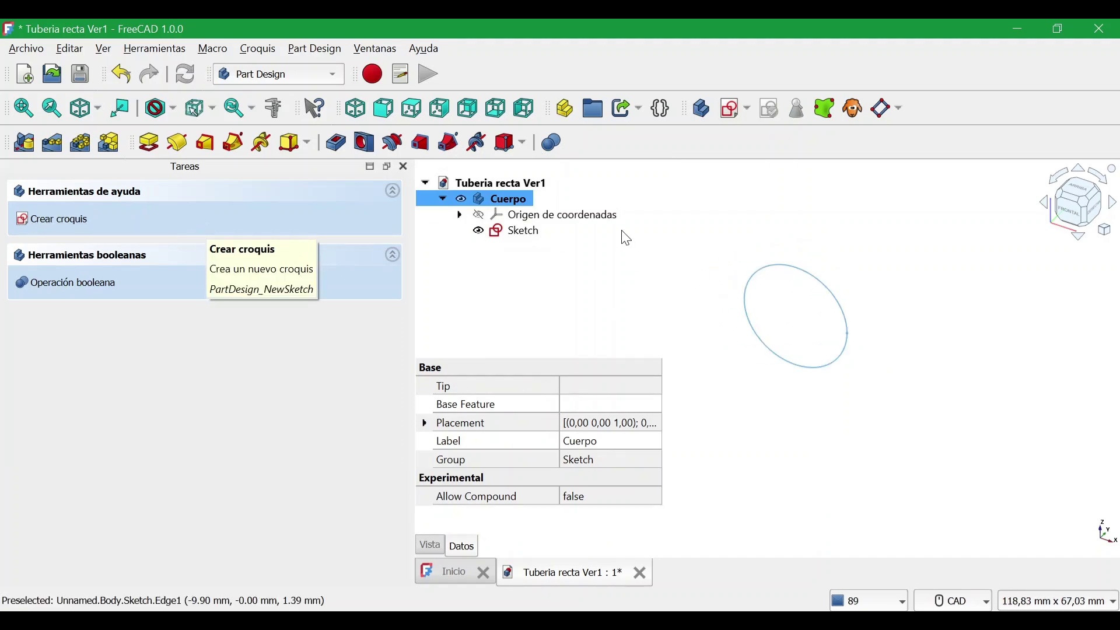
click(718, 260)
scroll(817, 260, down, 1)
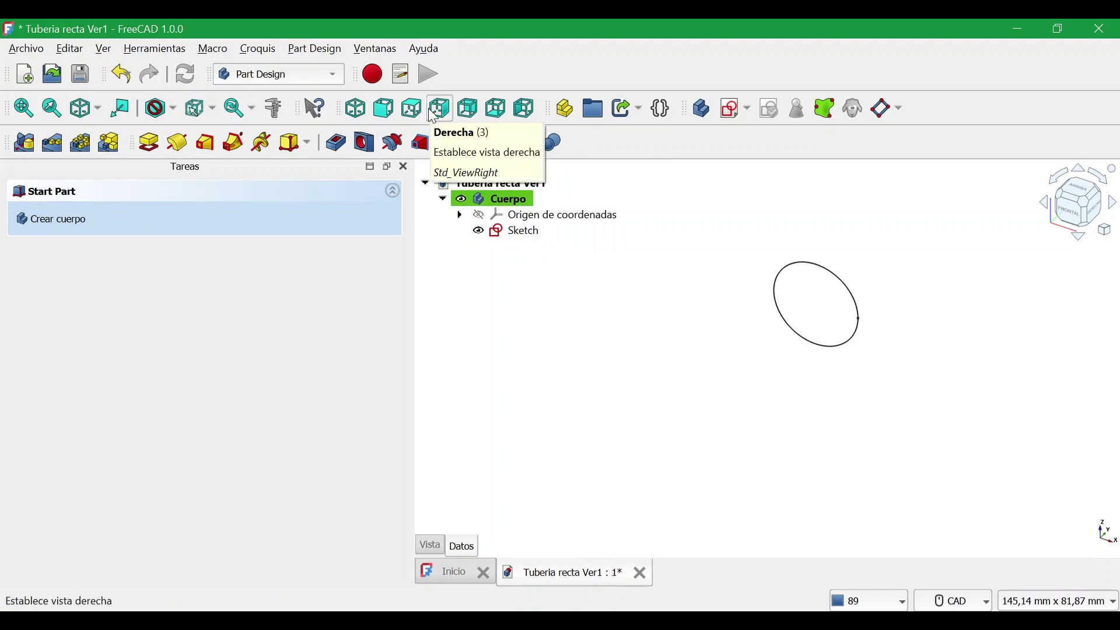
Pad the circle sketch symmetrically about its plane to a total length of 200 mm
click(156, 147)
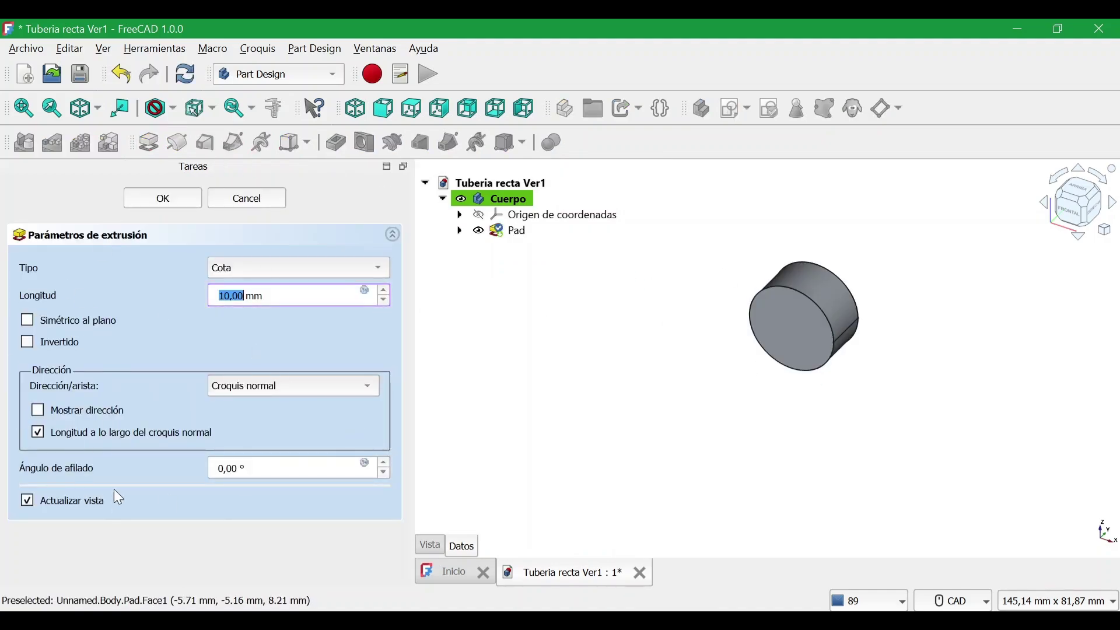
click(28, 321)
drag(264, 296, 205, 294)
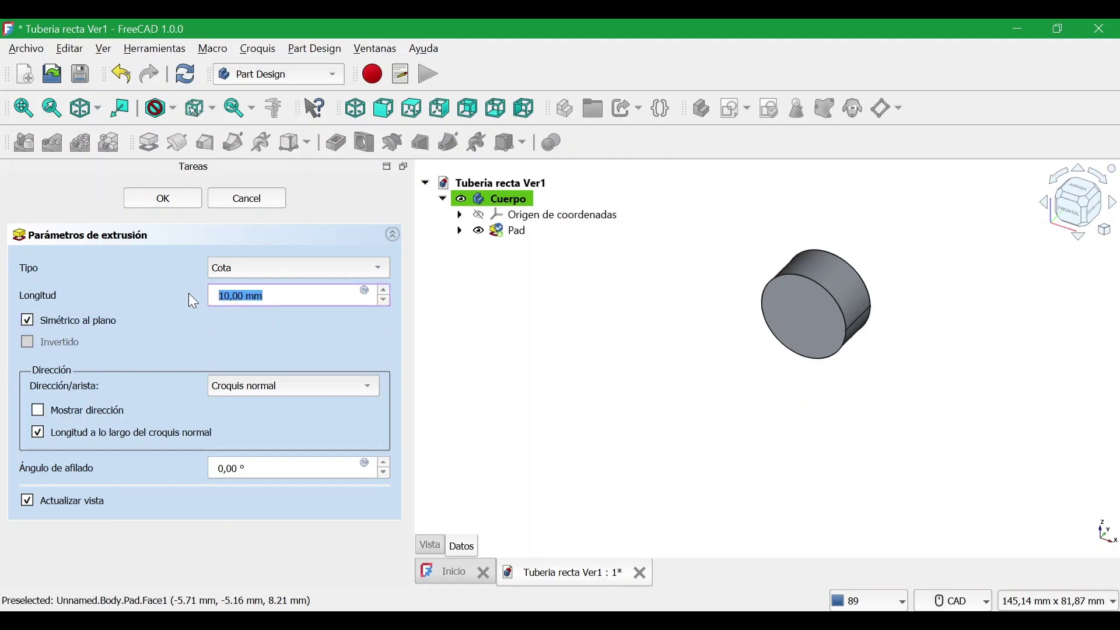
text(200)
key(Return)
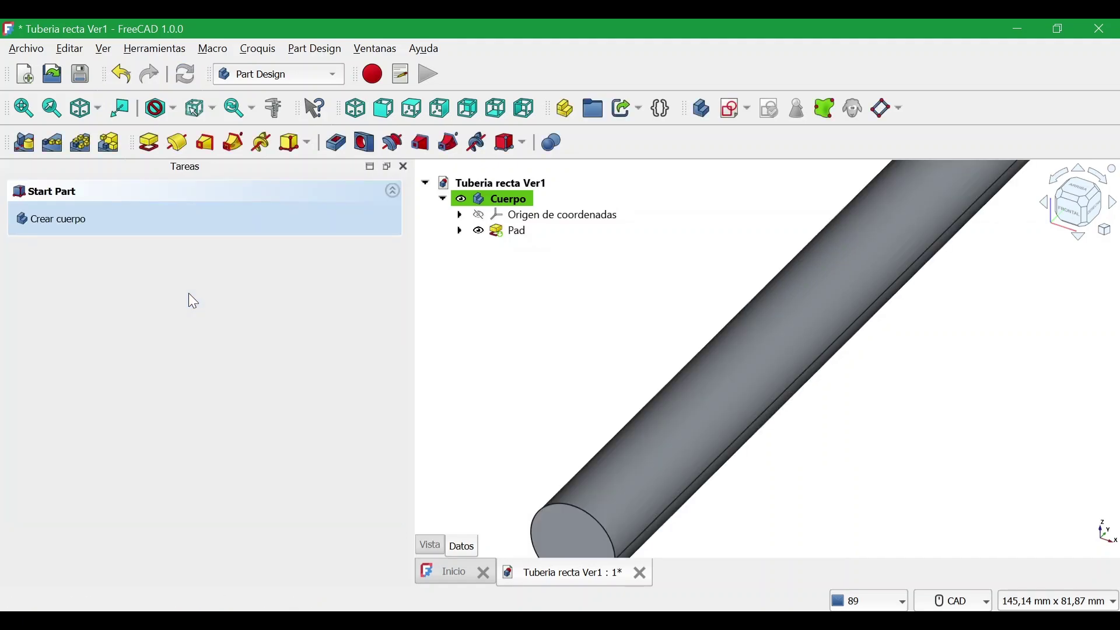
scroll(671, 298, down, 2)
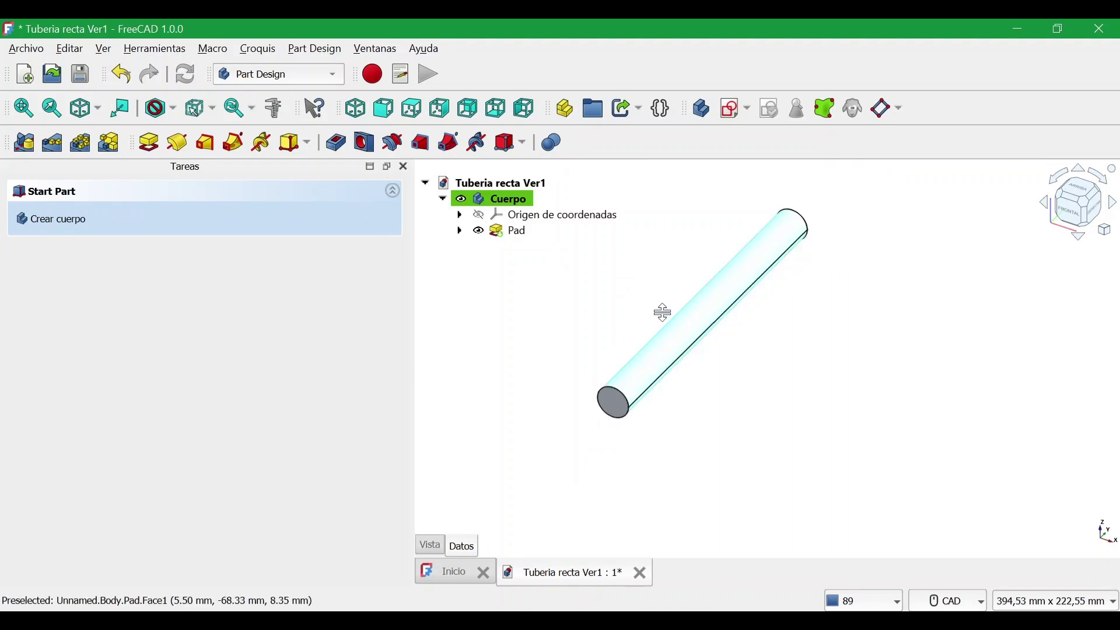